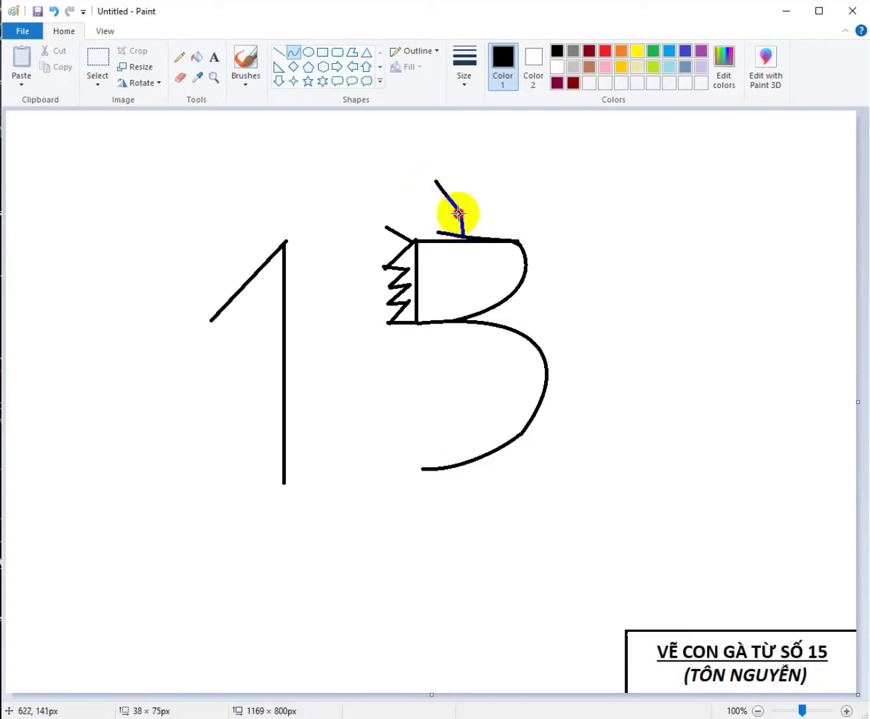
Draw the rooster's comb above the head with curves, giving it a pointed rear spike and a rounded upper lobe.
left_click(495, 208)
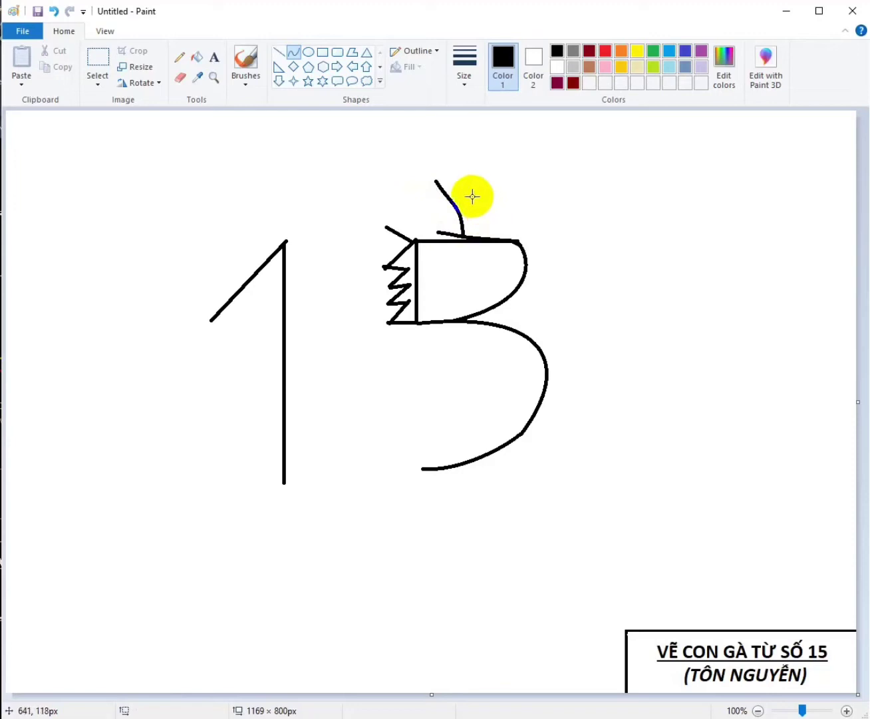
left_click_drag(410, 201, 355, 206)
left_click(439, 208)
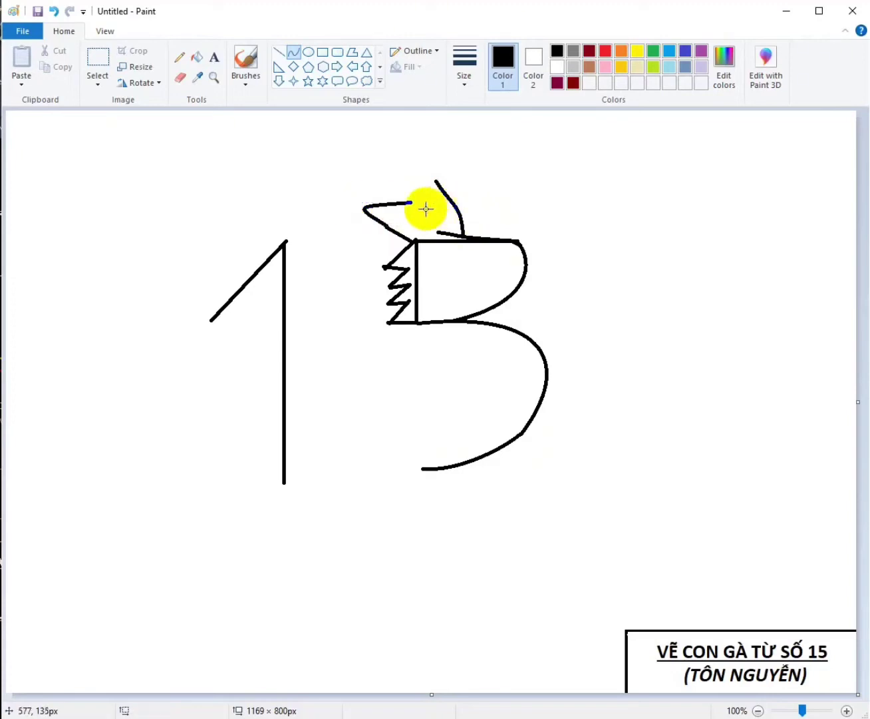
mouse_move(421, 207)
left_mouse_down()
mouse_move(409, 203)
mouse_move(434, 179)
mouse_move(413, 194)
mouse_move(372, 167)
mouse_move(408, 159)
mouse_move(416, 139)
left_mouse_up()
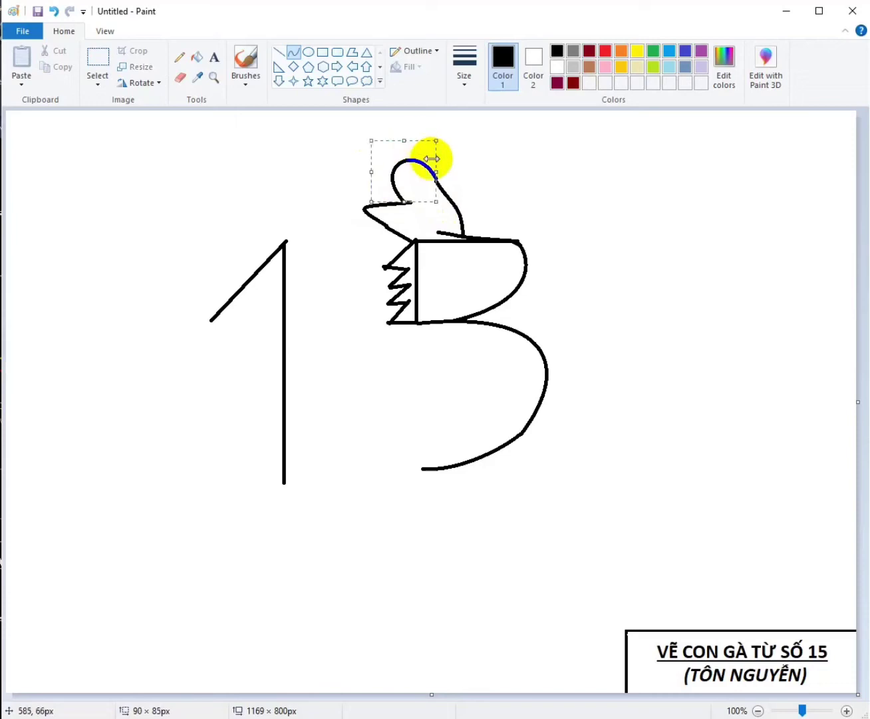
left_click(521, 209)
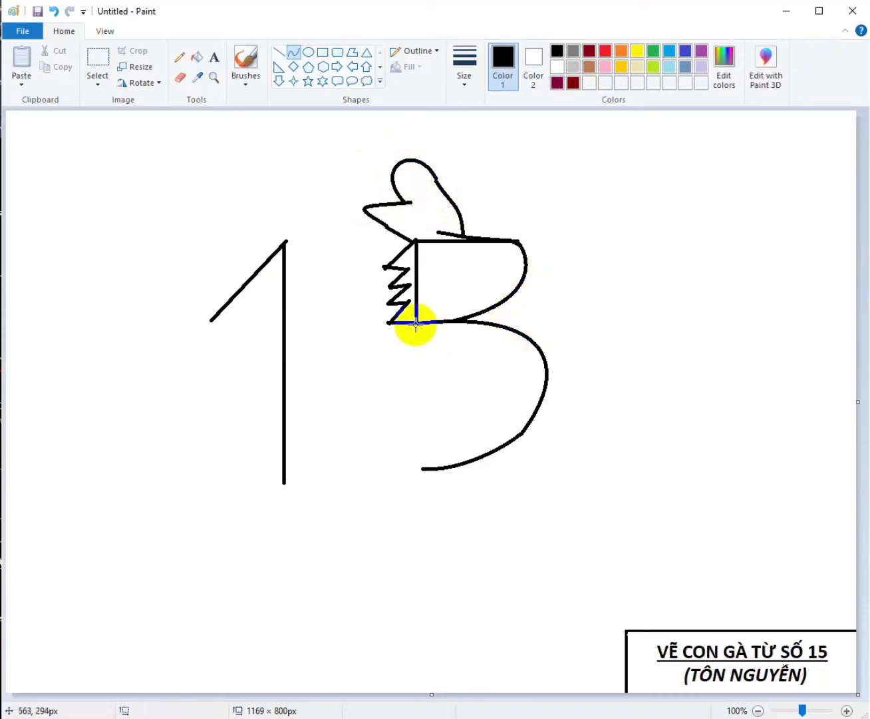
Draw the wing's upper curve from the neck down to the foot of the 1 and round off its rear end.
left_click_drag(418, 324, 325, 390)
left_click(453, 396)
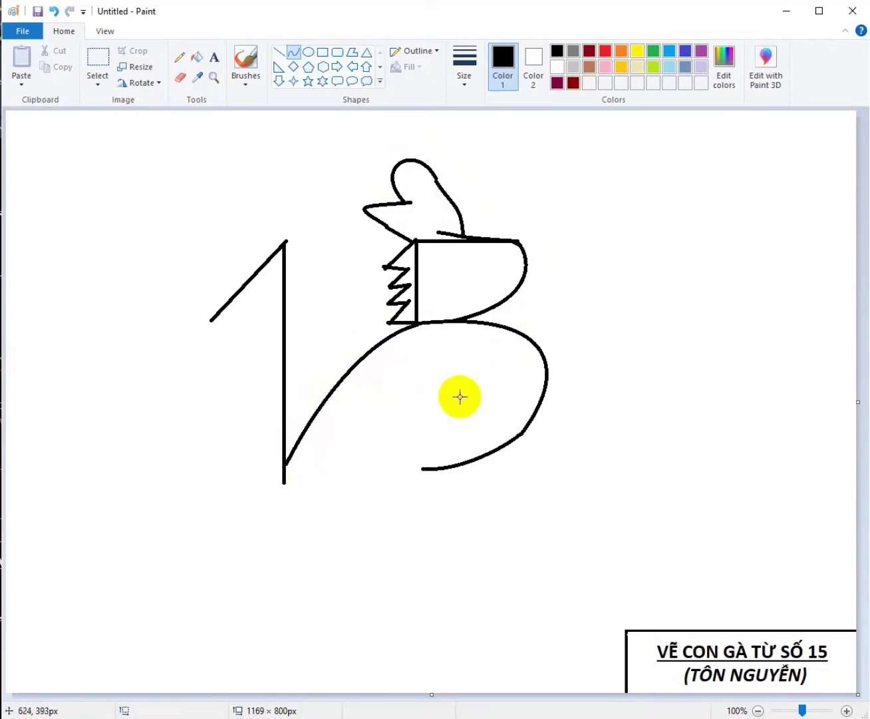
left_click_drag(285, 484, 309, 508)
left_click(403, 465)
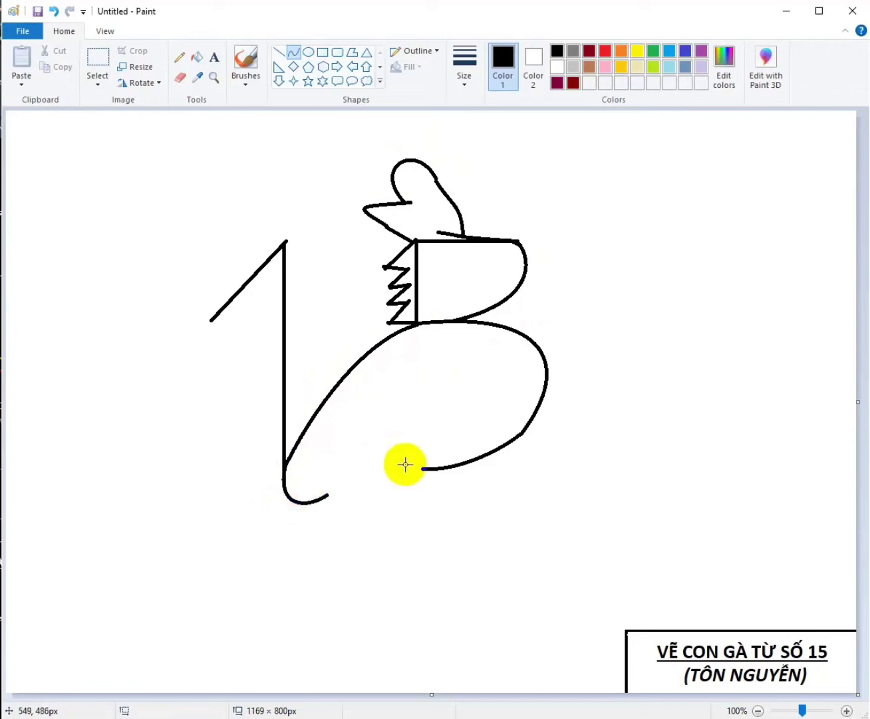
Close the wing with curves along its underside and around its front edge up to the neck.
left_click_drag(327, 493, 483, 410)
left_click_drag(383, 472, 427, 480)
left_click(509, 402)
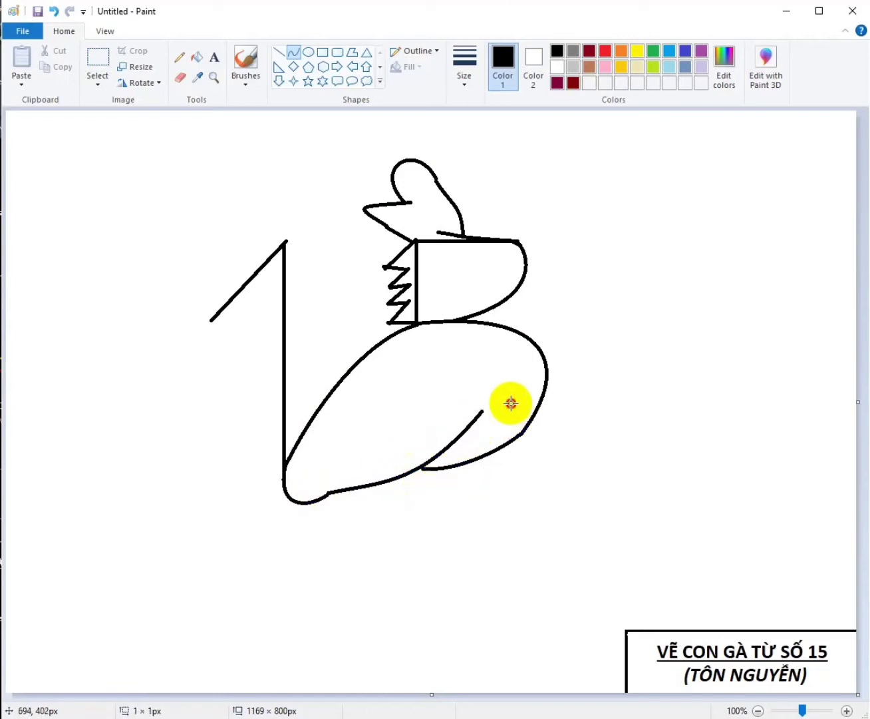
left_click_drag(419, 323, 501, 365)
left_click(527, 366)
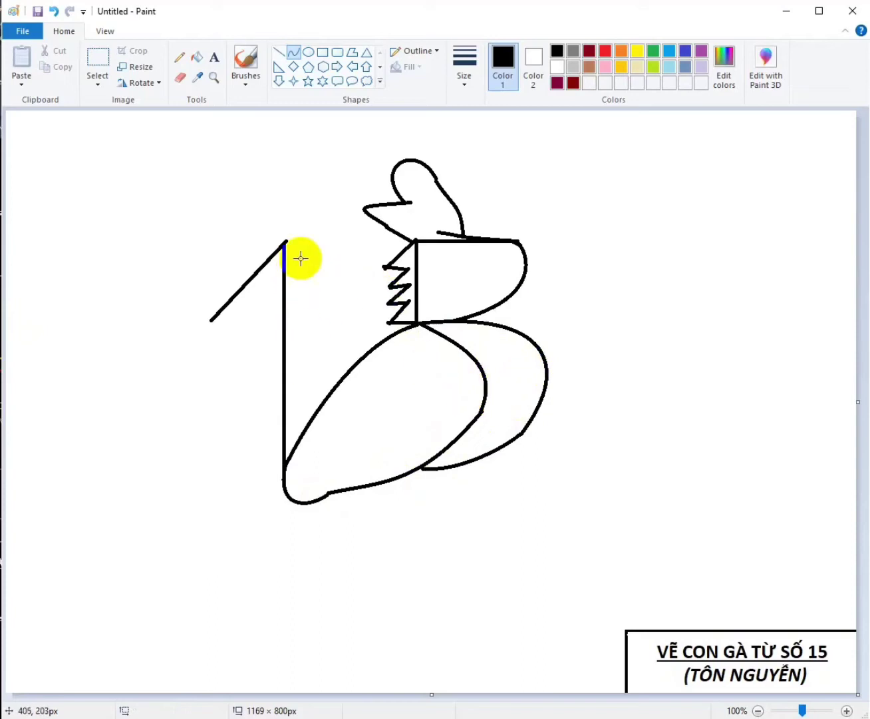
Shape the tail with one curve from the top of the 1 to the wing and another outside its slanted stroke.
left_click_drag(287, 241, 312, 368)
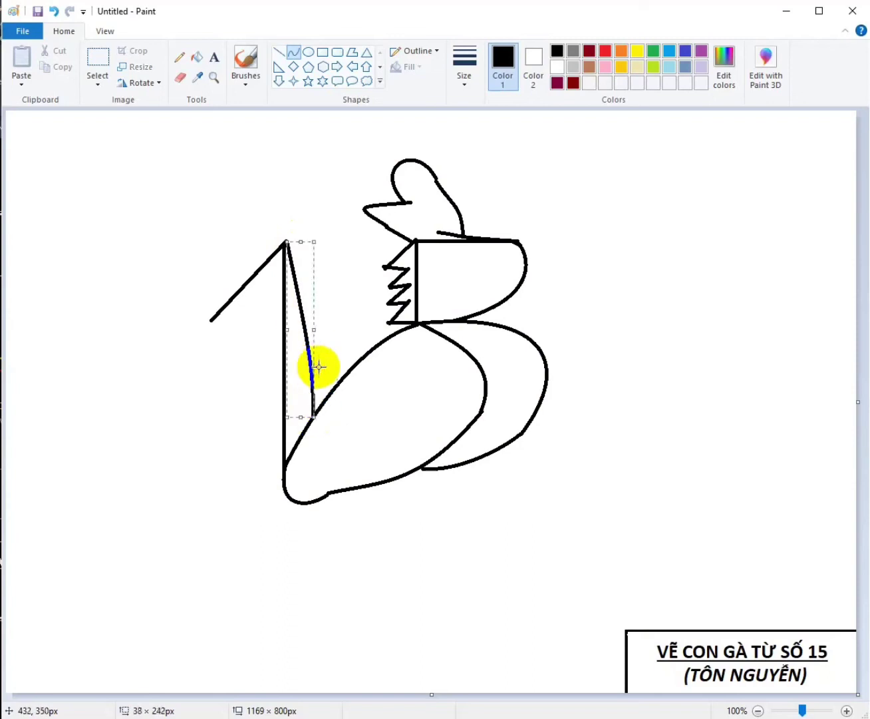
left_click(336, 330)
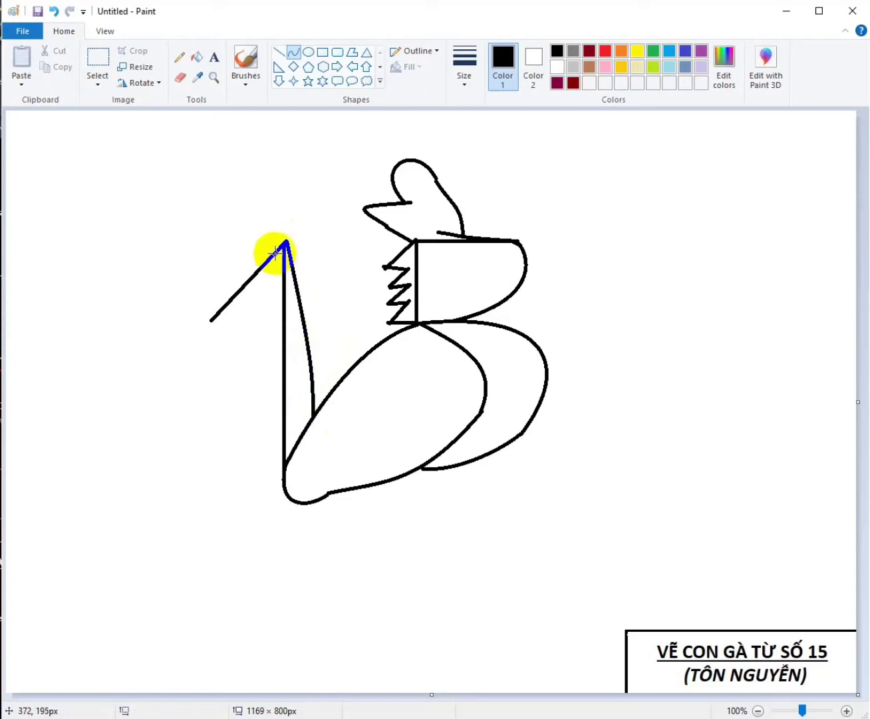
mouse_move(285, 241)
left_mouse_down()
mouse_move(219, 294)
mouse_move(186, 341)
left_mouse_up()
mouse_move(237, 286)
left_mouse_down()
mouse_move(233, 254)
mouse_move(270, 230)
left_mouse_up()
left_click_drag(214, 292, 213, 287)
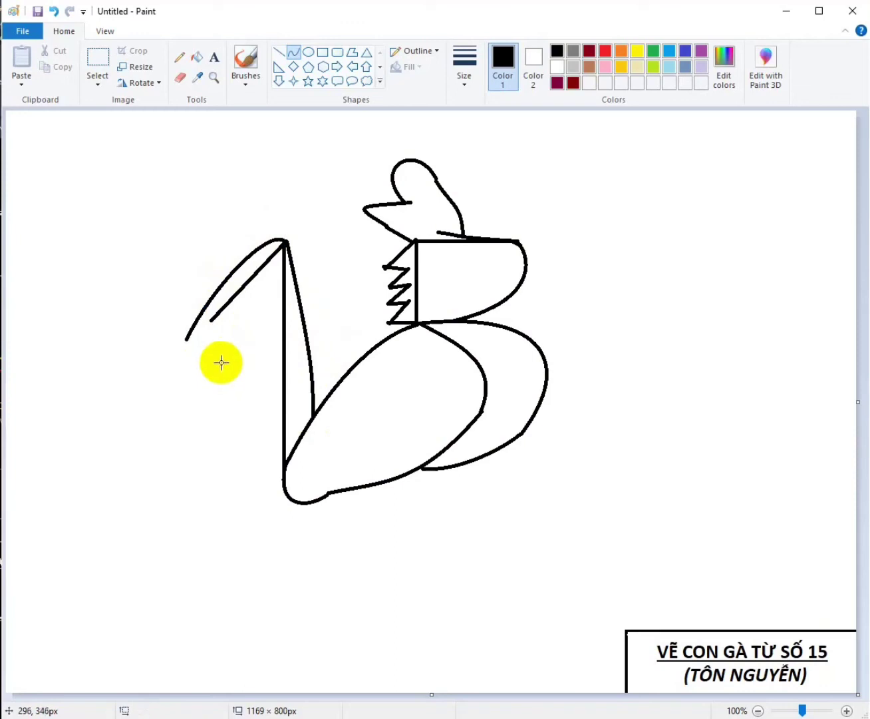
Draw a jagged feather edge with small curves from the tail tip down to the rear of the wing.
left_click_drag(187, 339, 230, 330)
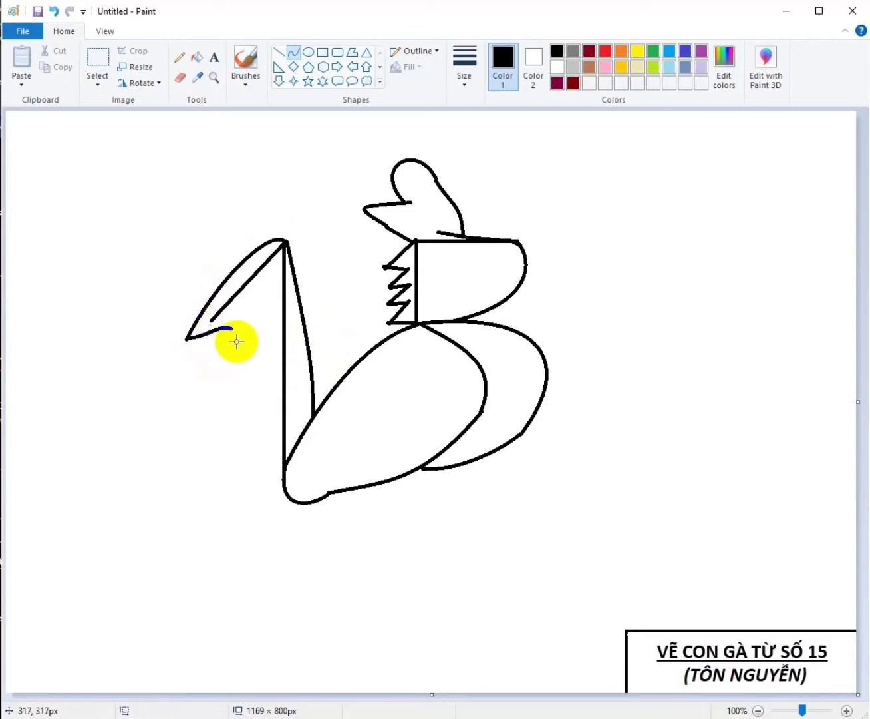
left_click_drag(233, 328, 261, 453)
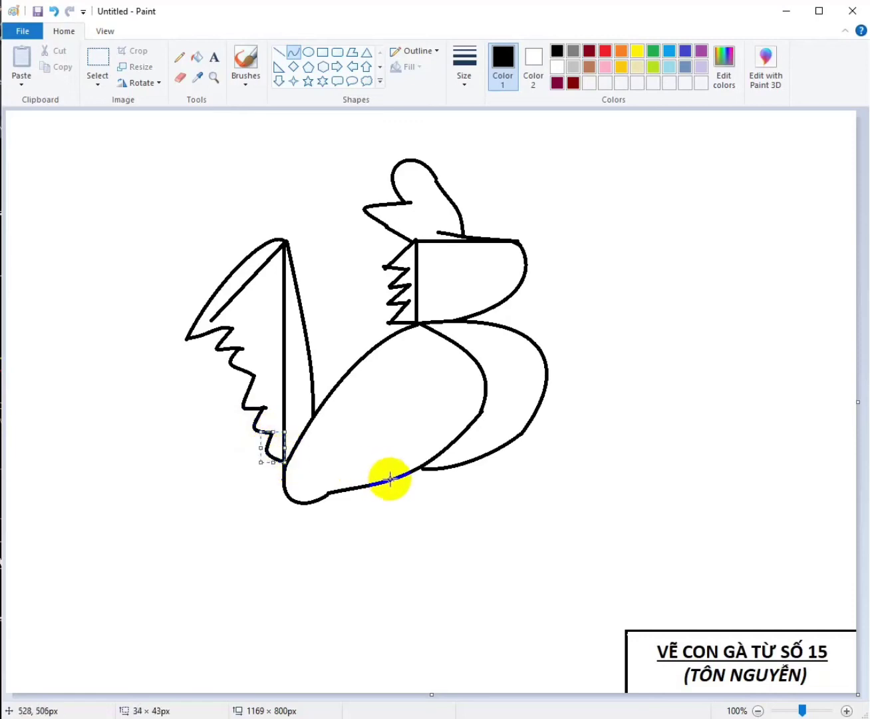
left_click_drag(396, 480, 397, 467)
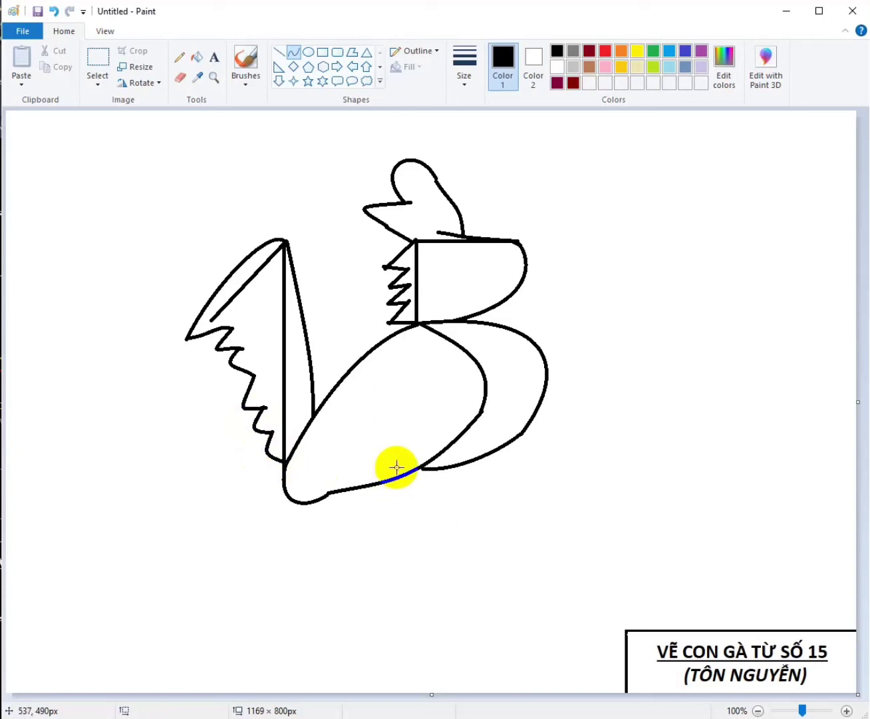
left_click(397, 467)
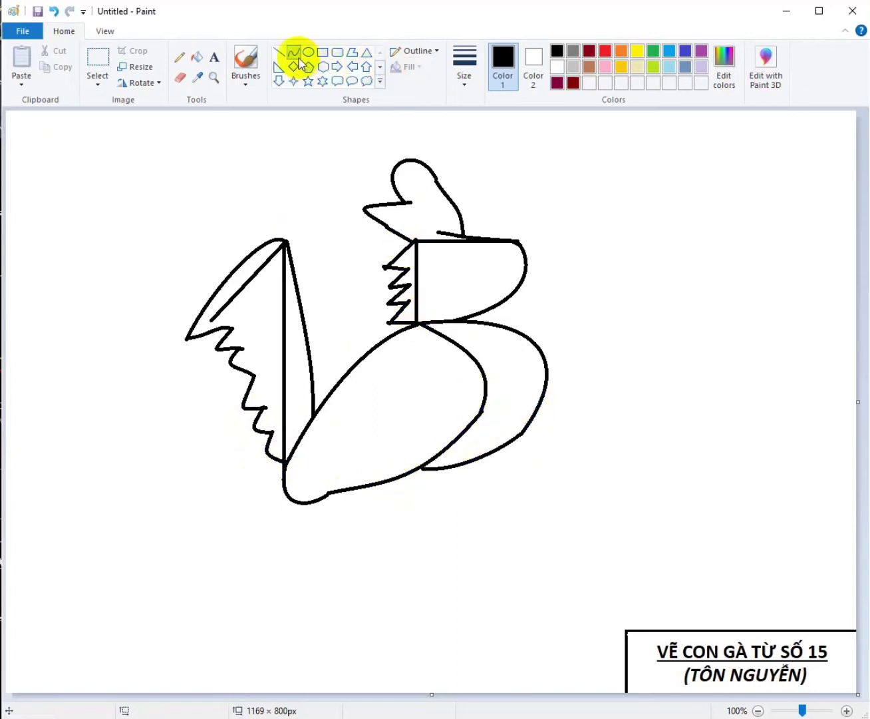
Add two straight diagonal feather lines inside the wing, running from its rear end towards the middle.
left_click(278, 52)
mouse_move(315, 417)
left_mouse_down()
mouse_move(291, 460)
mouse_move(305, 460)
mouse_move(366, 389)
left_mouse_up()
mouse_move(306, 481)
left_mouse_down()
mouse_move(407, 412)
mouse_move(394, 414)
left_mouse_up()
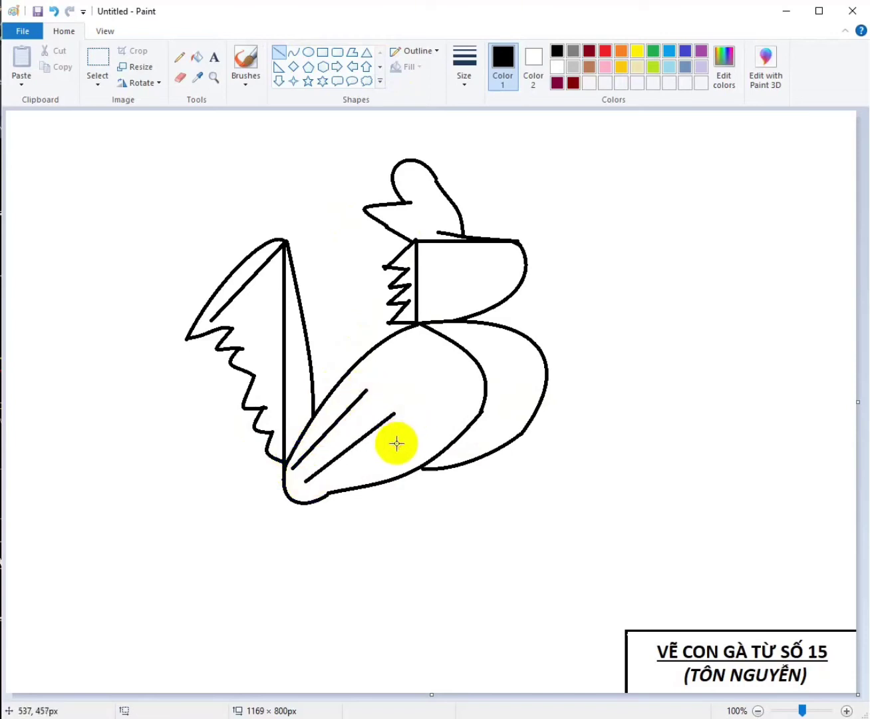
Add short straight feather lines running from the notches of the jagged tail edge into the tail.
mouse_move(240, 349)
left_mouse_down()
mouse_move(263, 330)
mouse_move(243, 317)
left_mouse_up()
left_click(260, 314)
left_click(269, 347)
left_click_drag(252, 374, 277, 344)
left_click_drag(267, 407, 273, 382)
left_click_drag(270, 434, 276, 418)
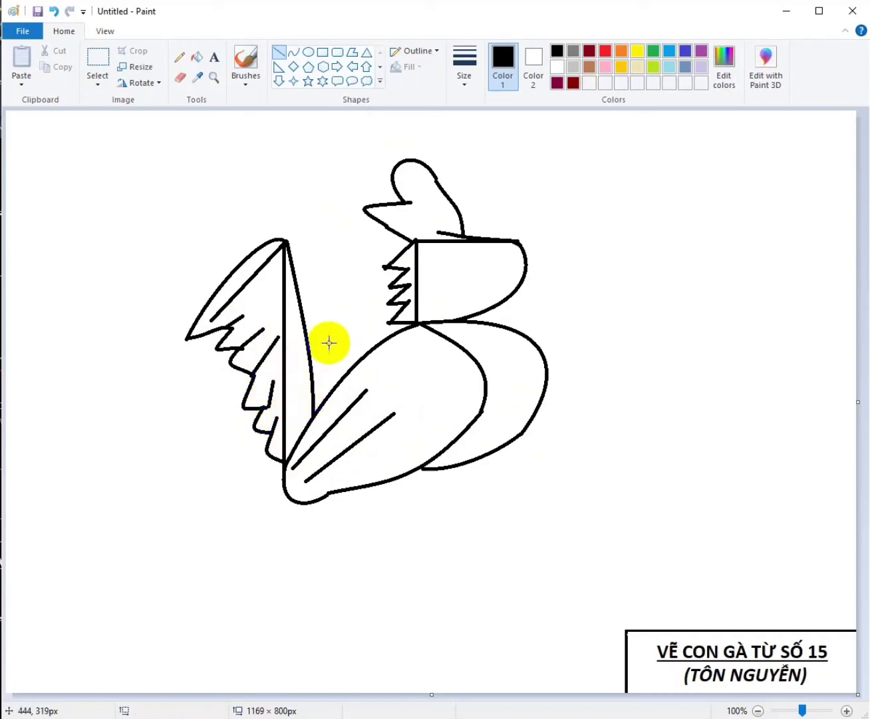
Draw a pointed beak on the front of the head with straight lines, including a centre line dividing it.
left_click_drag(472, 357, 486, 395)
left_click(499, 369)
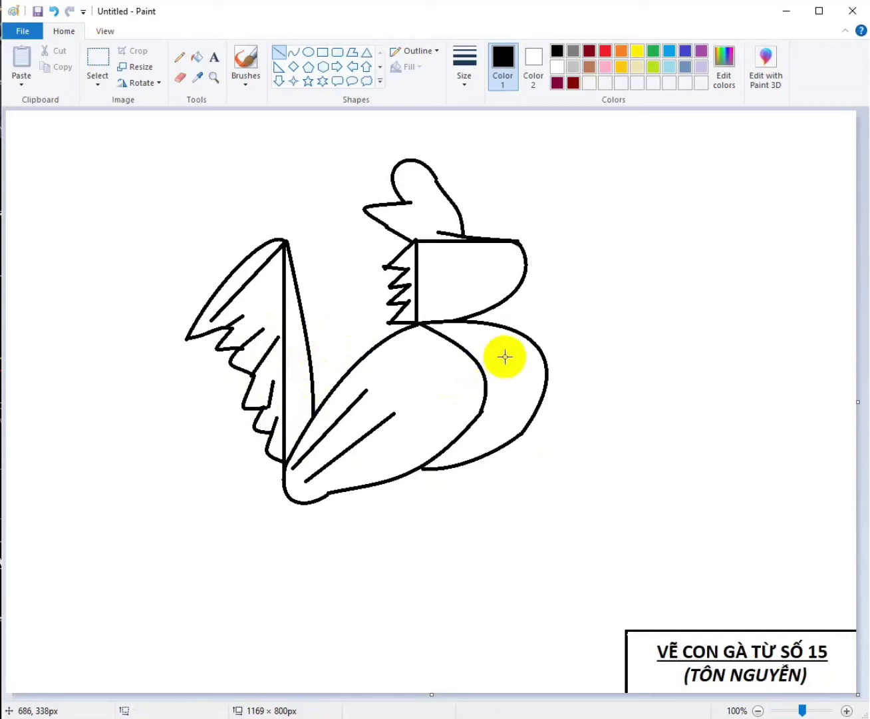
mouse_move(511, 240)
left_mouse_down()
mouse_move(525, 264)
mouse_move(577, 264)
mouse_move(555, 283)
mouse_move(537, 282)
mouse_move(582, 263)
left_mouse_up()
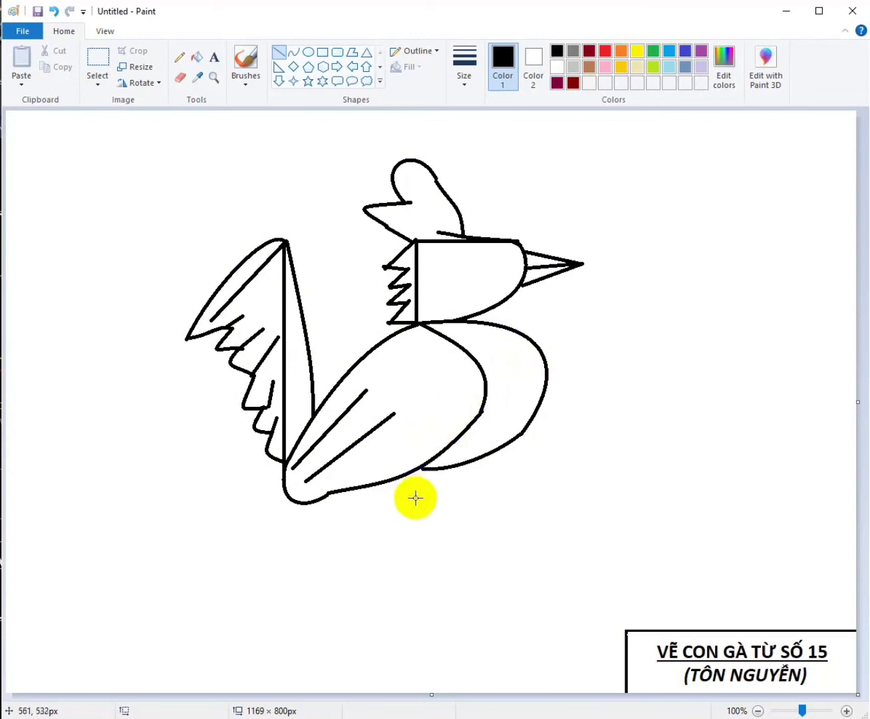
Draw two straight legs below the body, each with a crossing line for the foot and two short front toes.
mouse_move(387, 481)
left_mouse_down()
mouse_move(391, 560)
mouse_move(401, 563)
mouse_move(404, 554)
left_mouse_up()
mouse_move(422, 468)
left_mouse_down()
mouse_move(497, 531)
mouse_move(526, 534)
mouse_move(533, 527)
left_mouse_up()
left_click(501, 563)
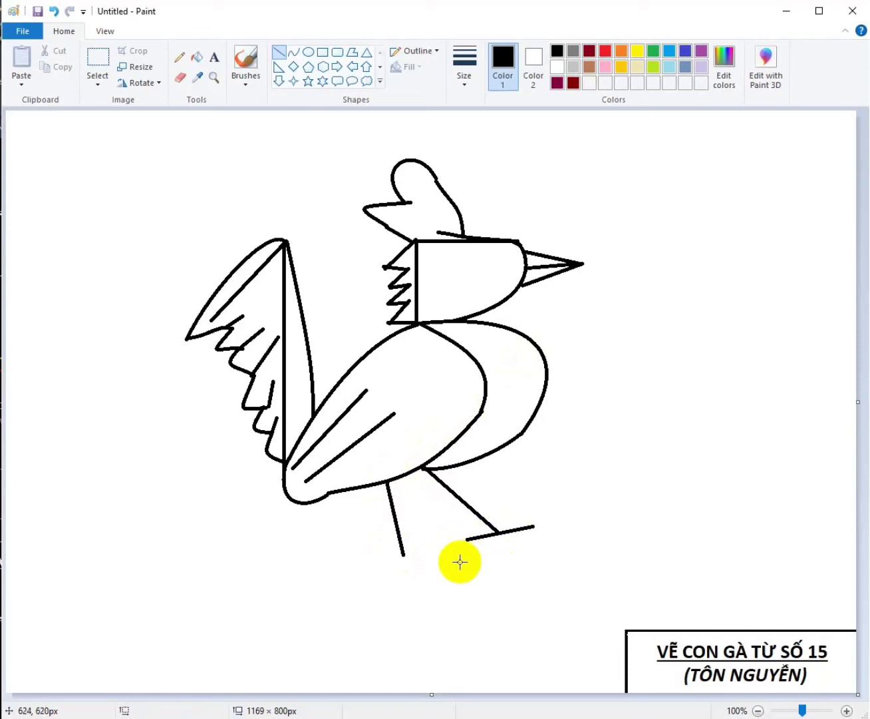
mouse_move(377, 547)
left_mouse_down()
mouse_move(429, 561)
mouse_move(411, 573)
mouse_move(430, 574)
left_mouse_up()
left_click(429, 579)
left_click(460, 559)
left_click_drag(512, 531, 544, 534)
left_click(539, 538)
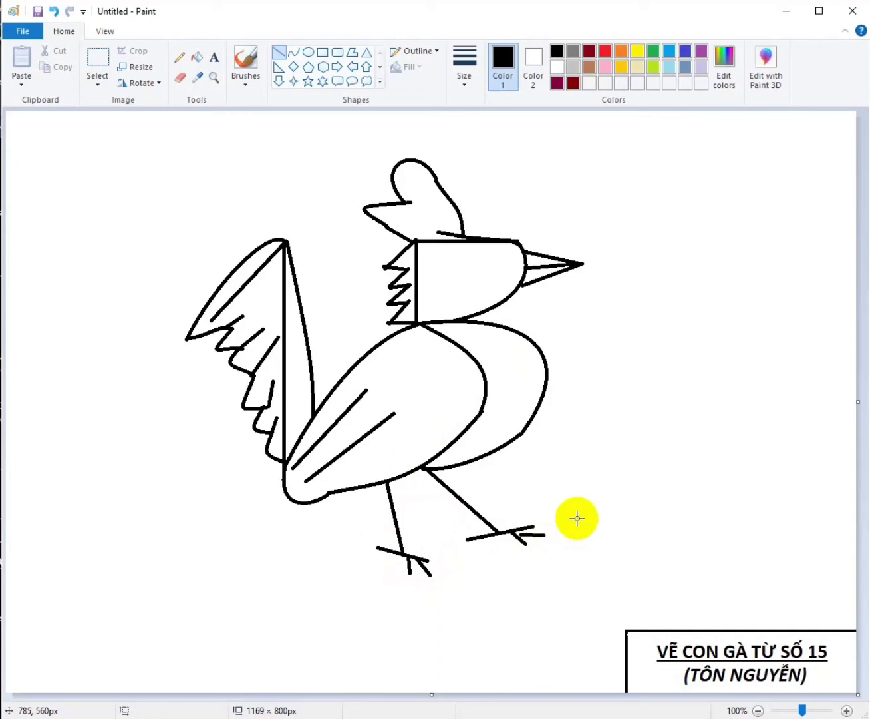
Add two short straight strokes on the chest and a diagonal line separating the two lobes of the comb.
mouse_move(546, 366)
left_mouse_down()
mouse_move(535, 416)
mouse_move(523, 387)
mouse_move(536, 378)
mouse_move(530, 400)
left_mouse_up()
left_click(588, 376)
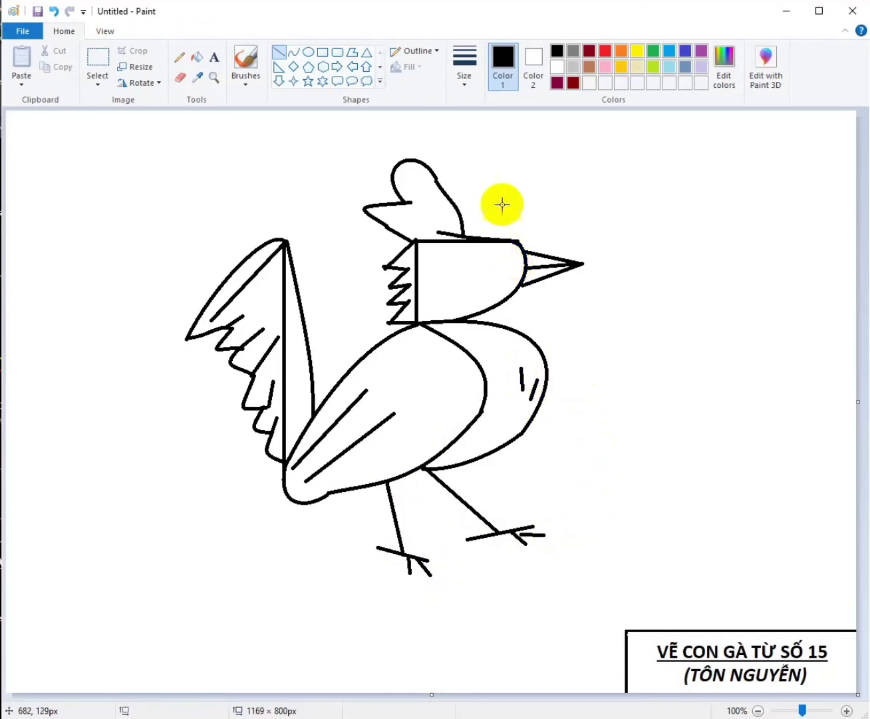
left_click_drag(394, 191, 440, 223)
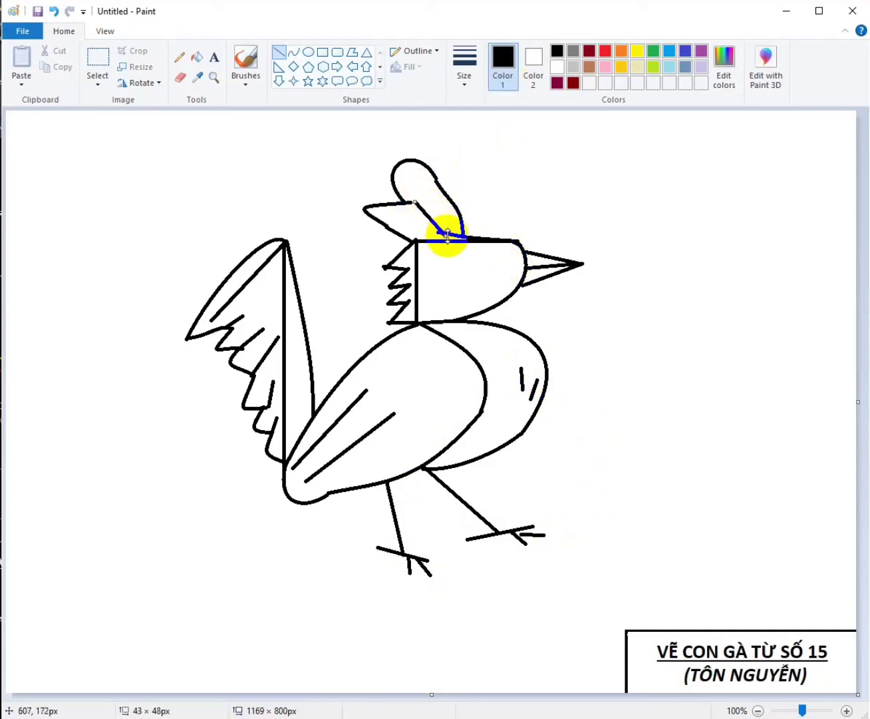
left_click(435, 206)
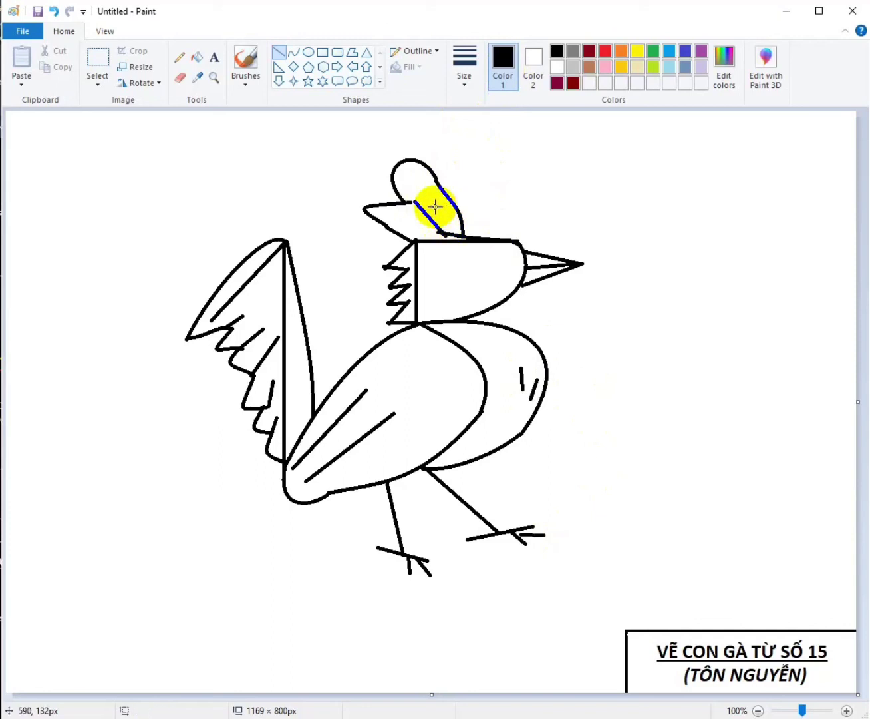
Draw the eye on the head with the ellipse shape, placing a small pupil inside a circle.
left_click(309, 53)
left_click_drag(436, 175, 486, 276)
key("ctrl+z")
left_click(538, 220)
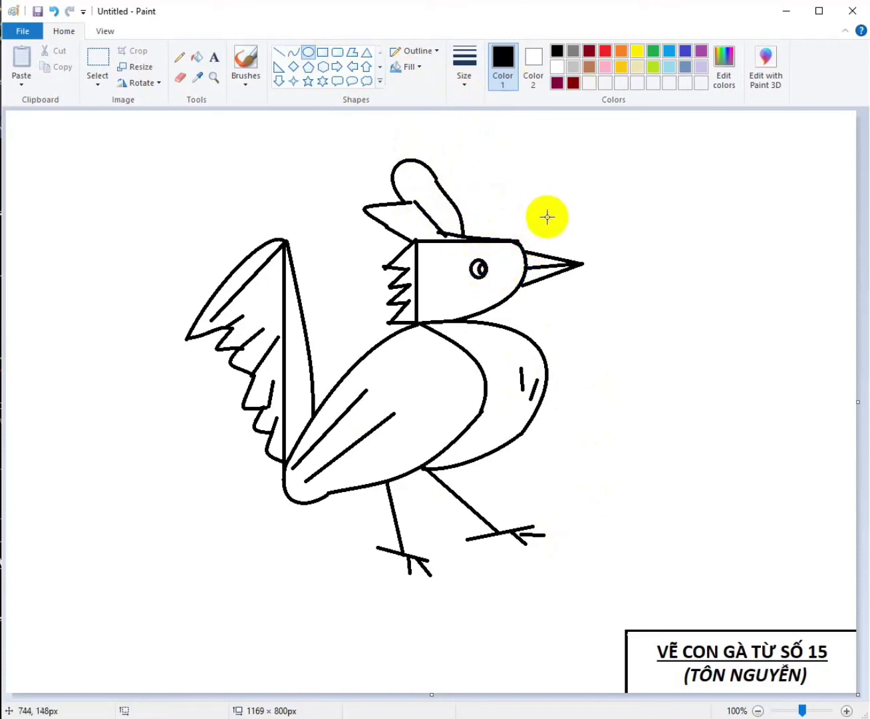
Draw a curved front lobe of the comb from the tall lobe down to the forehead above the beak.
left_click(295, 52)
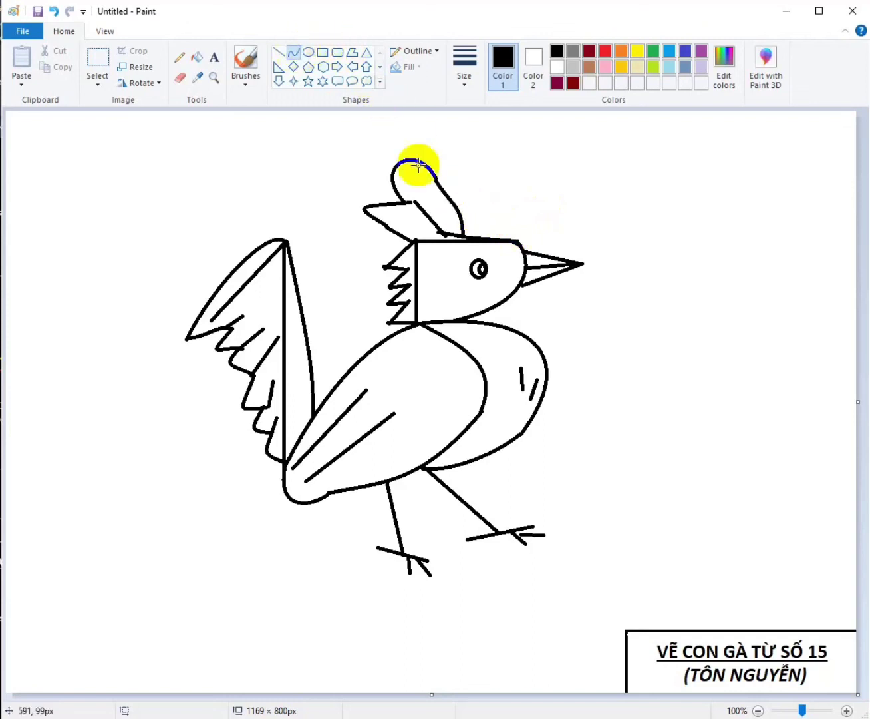
left_click_drag(462, 220, 520, 241)
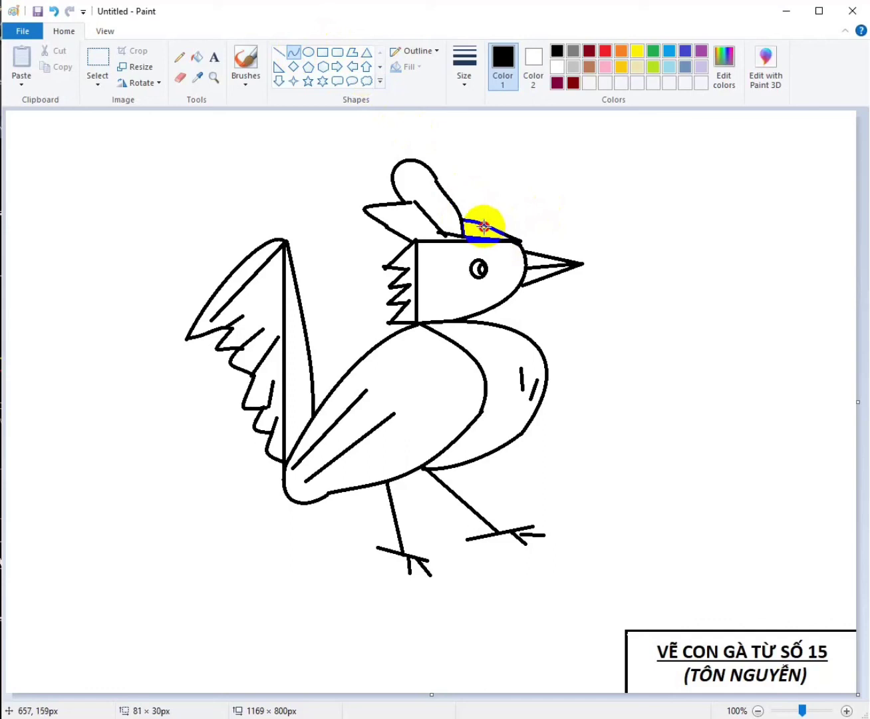
left_click(547, 222)
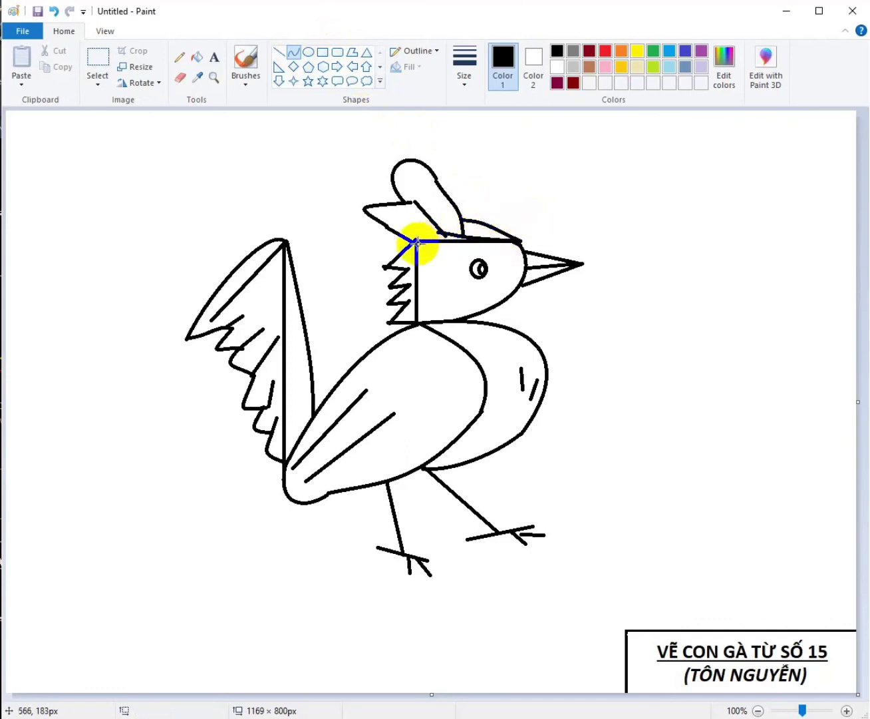
mouse_move(415, 242)
left_mouse_down()
mouse_move(425, 249)
mouse_move(406, 245)
mouse_move(415, 238)
left_mouse_up()
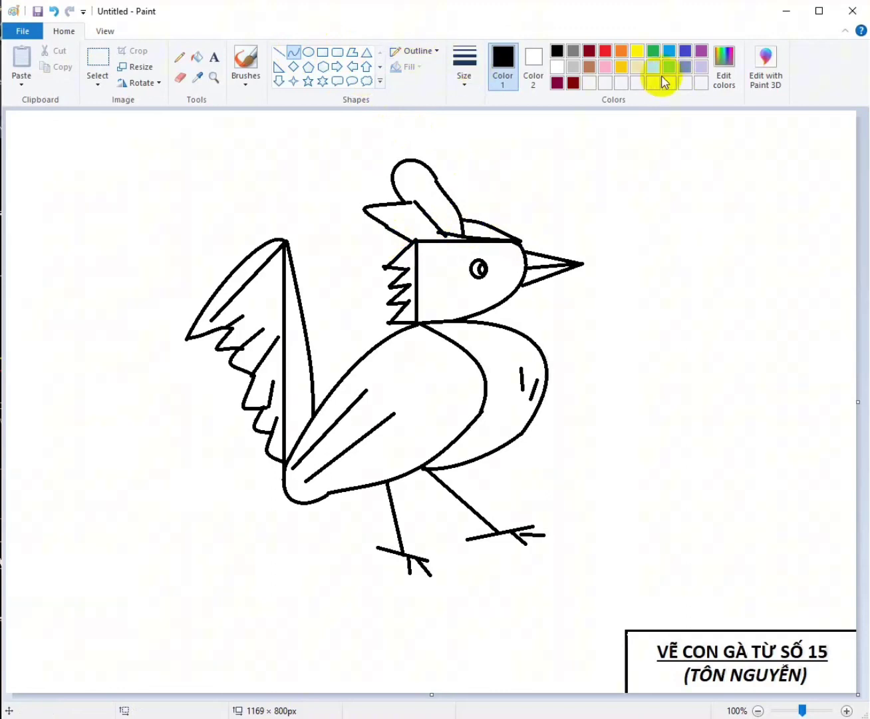
Fill the canvas background around the rooster with light turquoise.
left_click(670, 69)
left_click(197, 57)
left_click(626, 184)
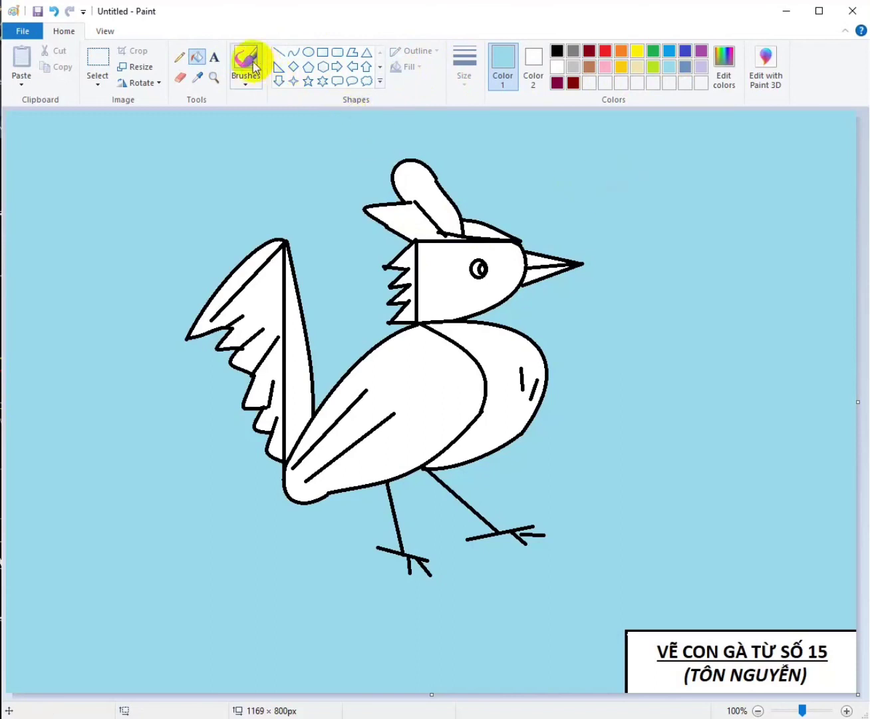
Fill all the sections of the rooster's comb with red.
left_click(605, 50)
left_click(436, 197)
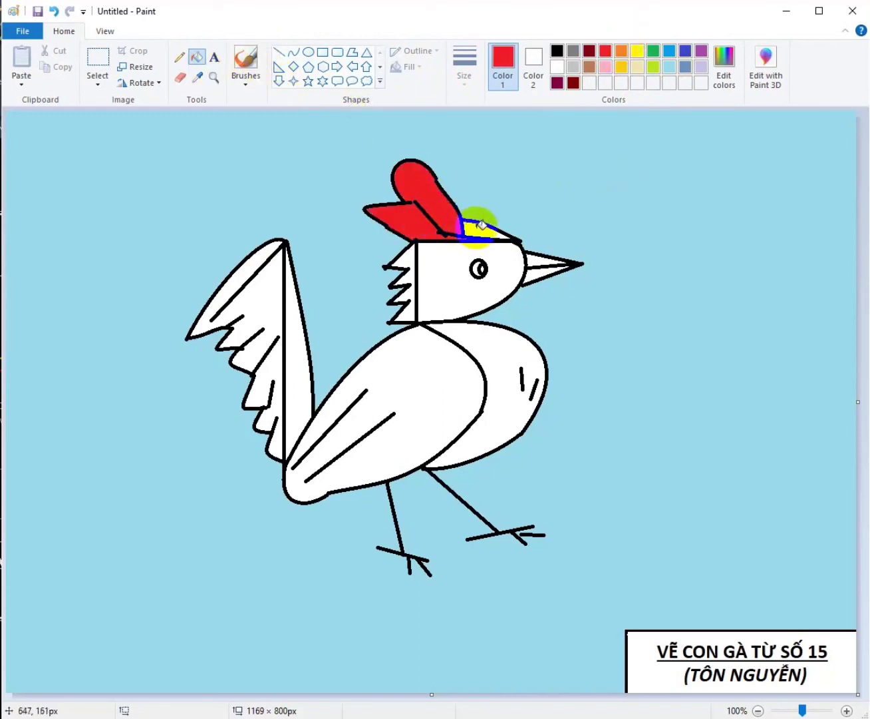
left_click(480, 229)
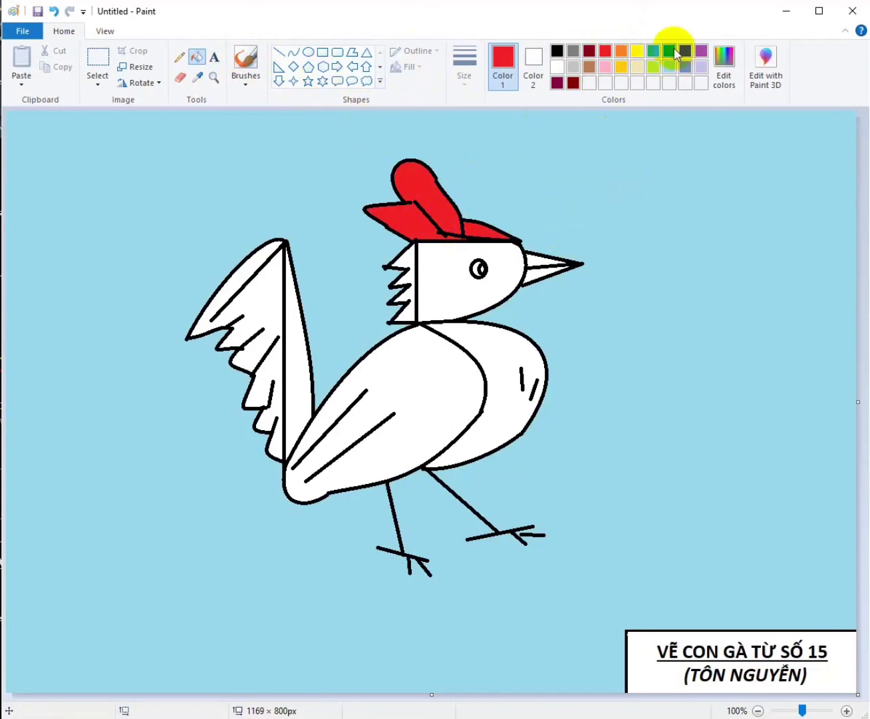
Fill both halves of the beak with gold and the eye's pupil with black.
left_click(637, 51)
left_click(623, 68)
left_click(548, 250)
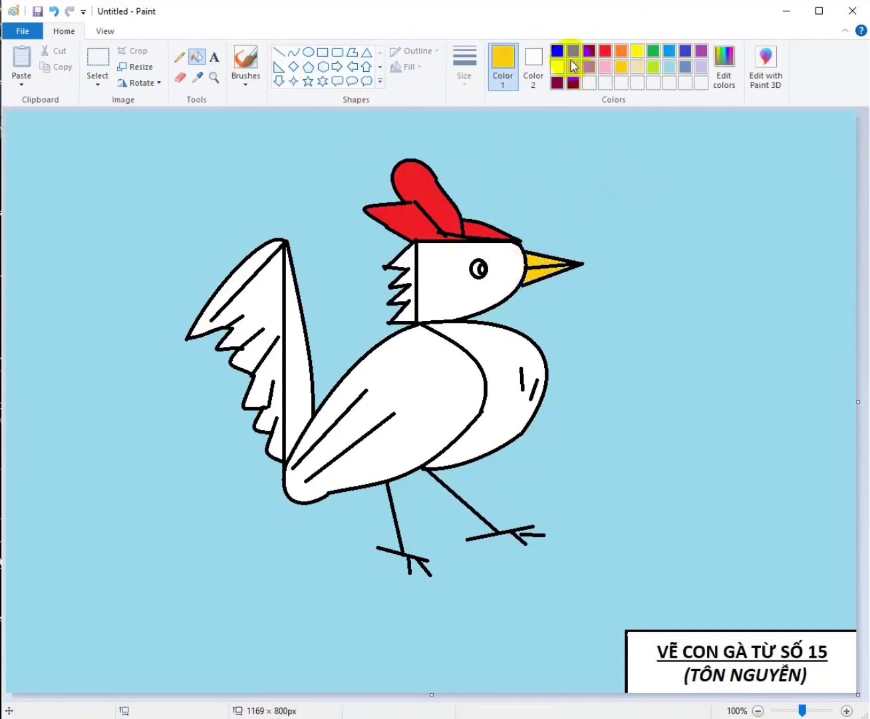
left_click(559, 52)
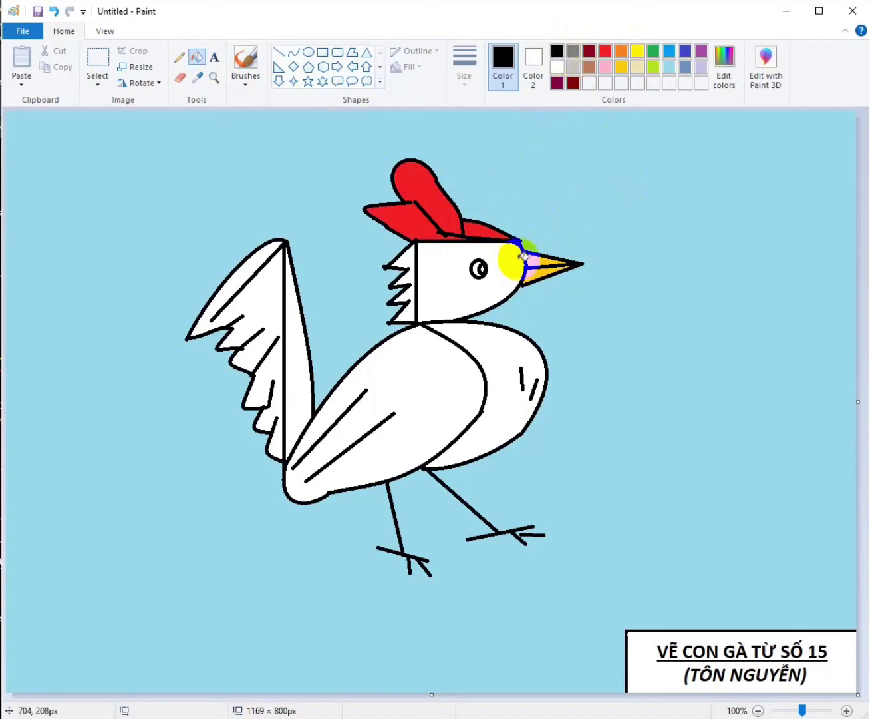
left_click(485, 268)
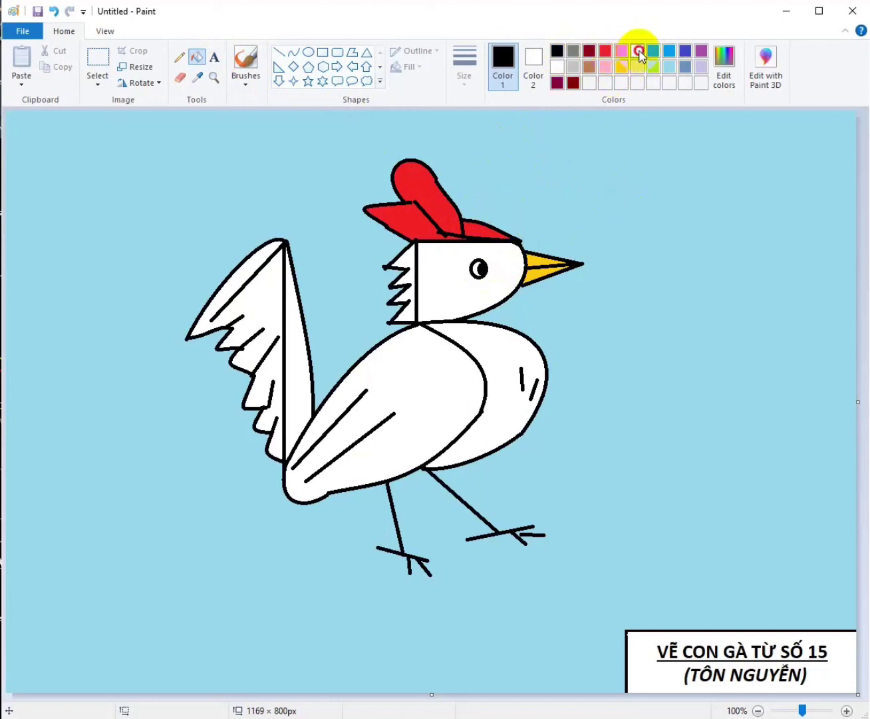
Fill the jagged neck feathers with yellow and the head and chest with light yellow.
left_click(638, 52)
left_click(414, 262)
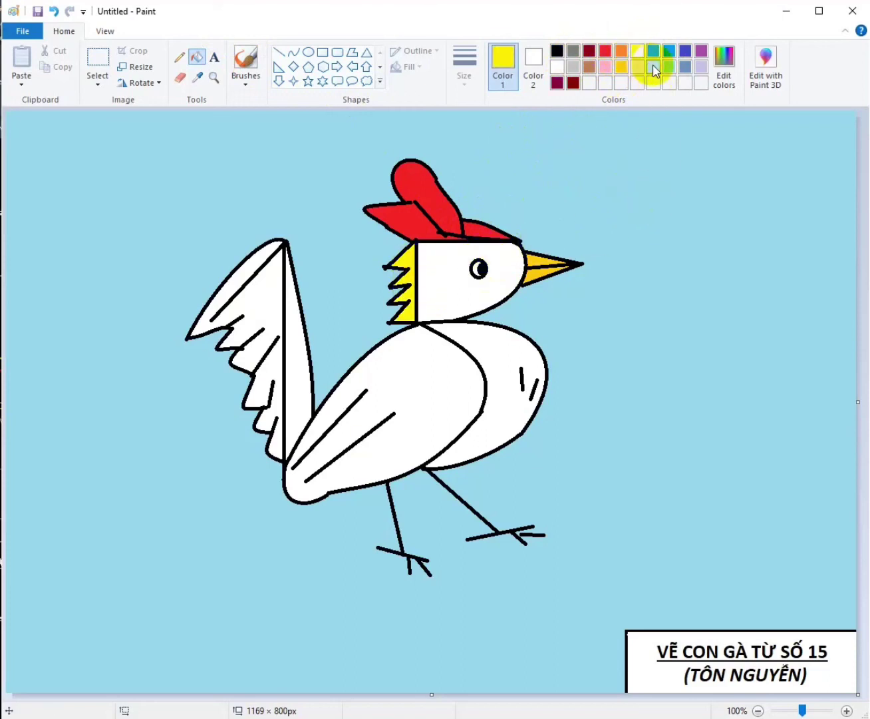
left_click(639, 68)
left_click(440, 286)
left_click(494, 359)
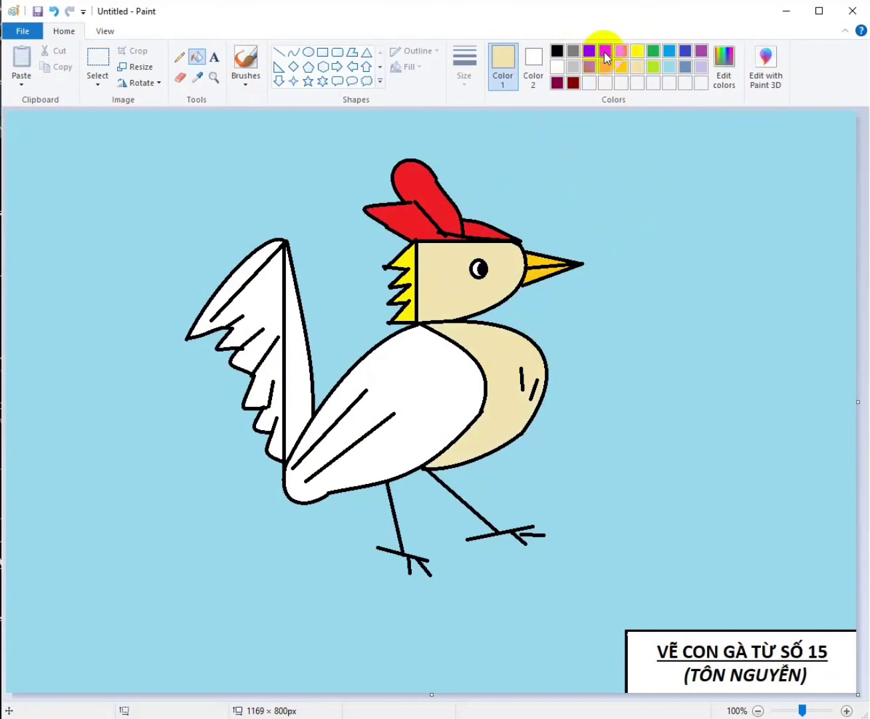
Fill the wing and the feathered part of the tail with red, and the narrow inner tail strip with yellow.
left_click(411, 359)
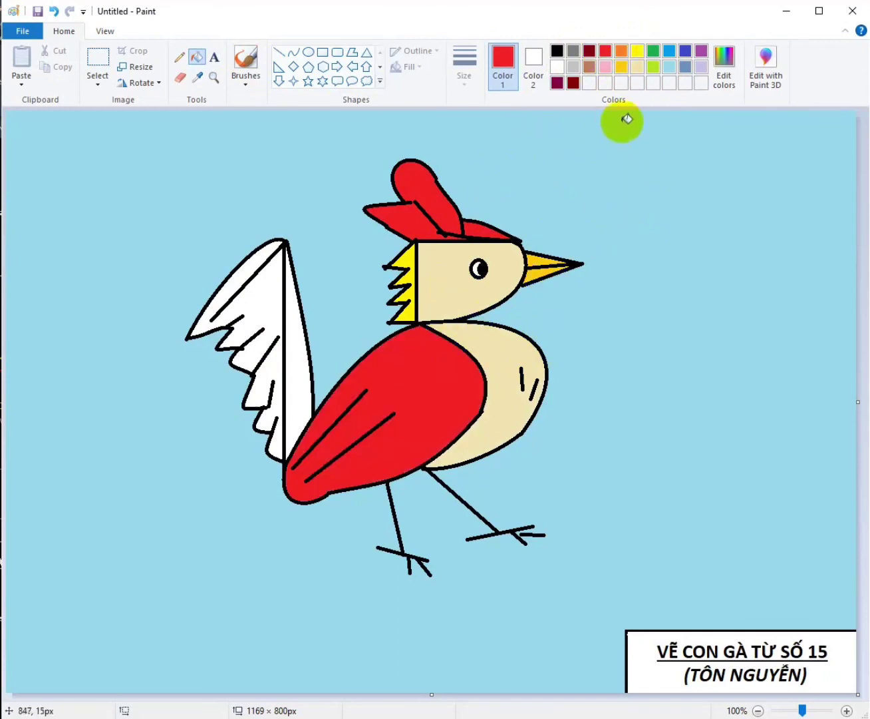
left_click(278, 305)
left_click(638, 51)
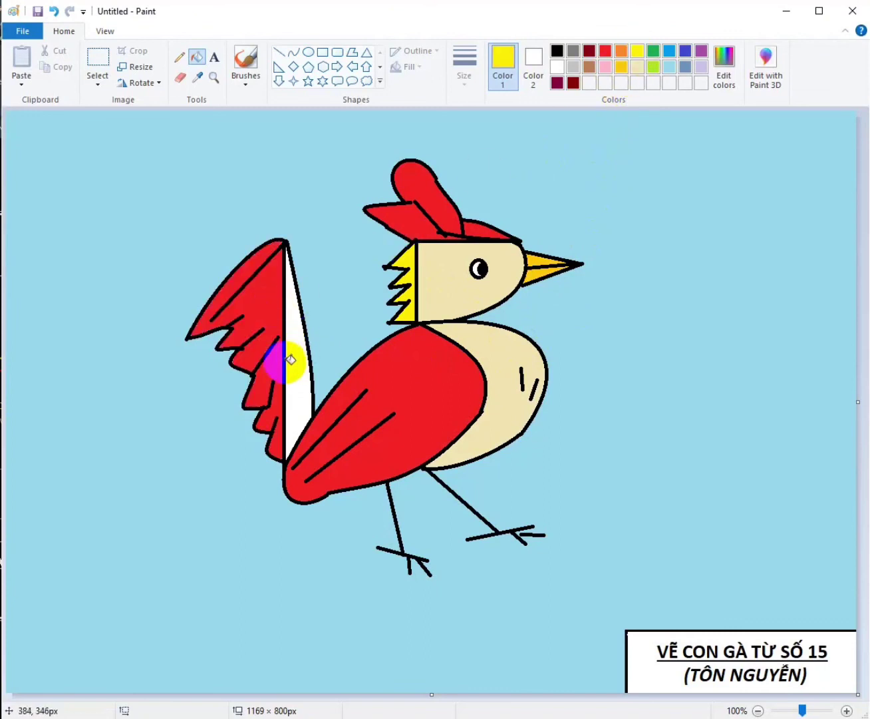
left_click(290, 358)
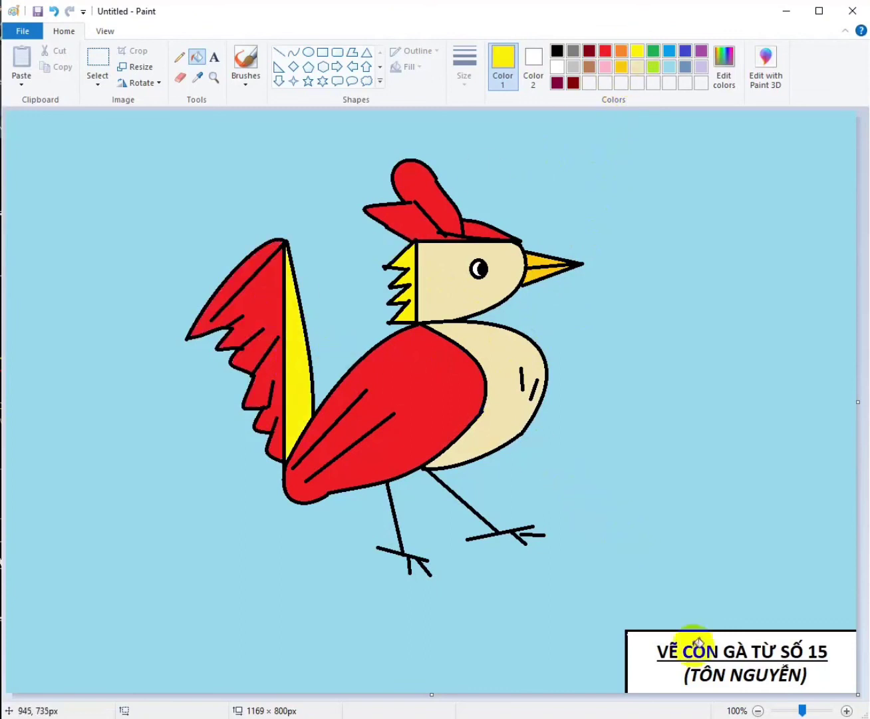